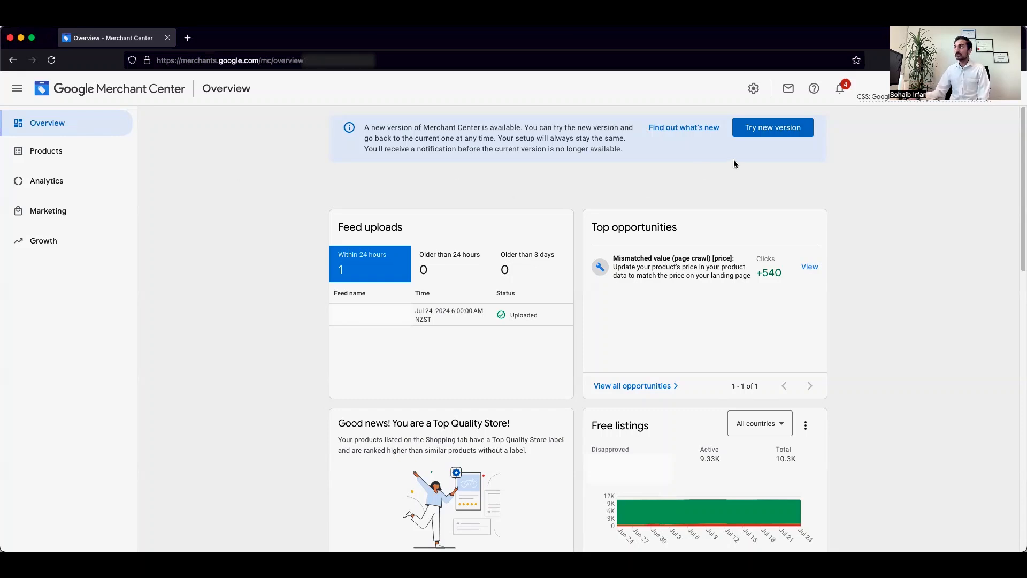
Open the shipping and returns settings and start adding a new shipping service
{"action": "left_click", "coordinate": [754, 91]}
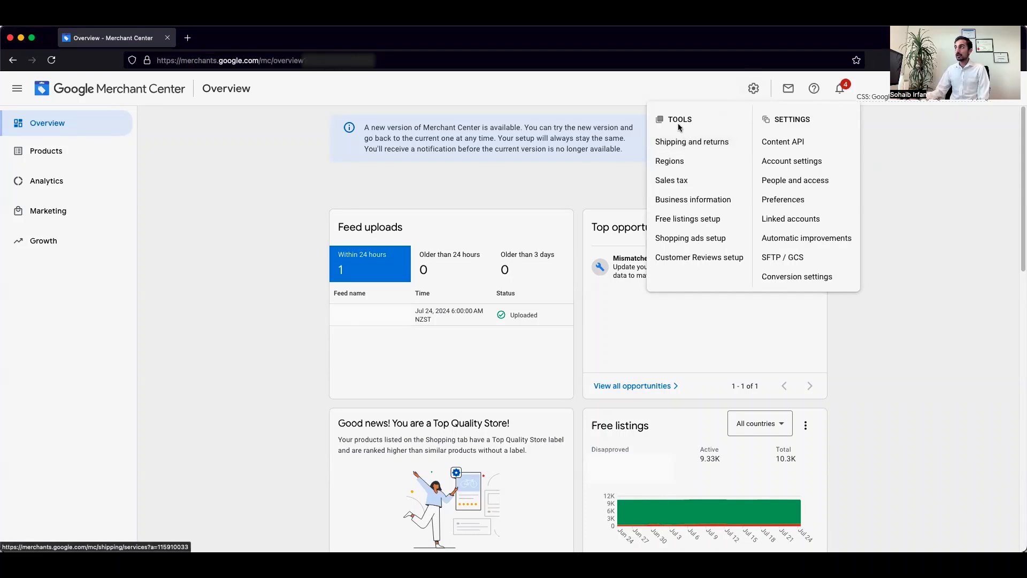
{"action": "left_click", "coordinate": [278, 269]}
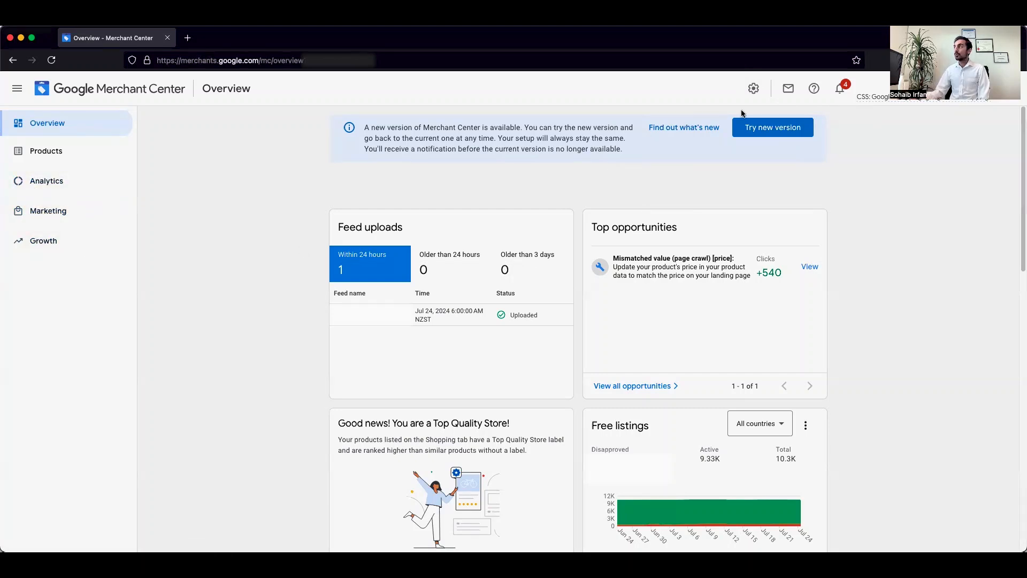
{"action": "left_click", "coordinate": [753, 88]}
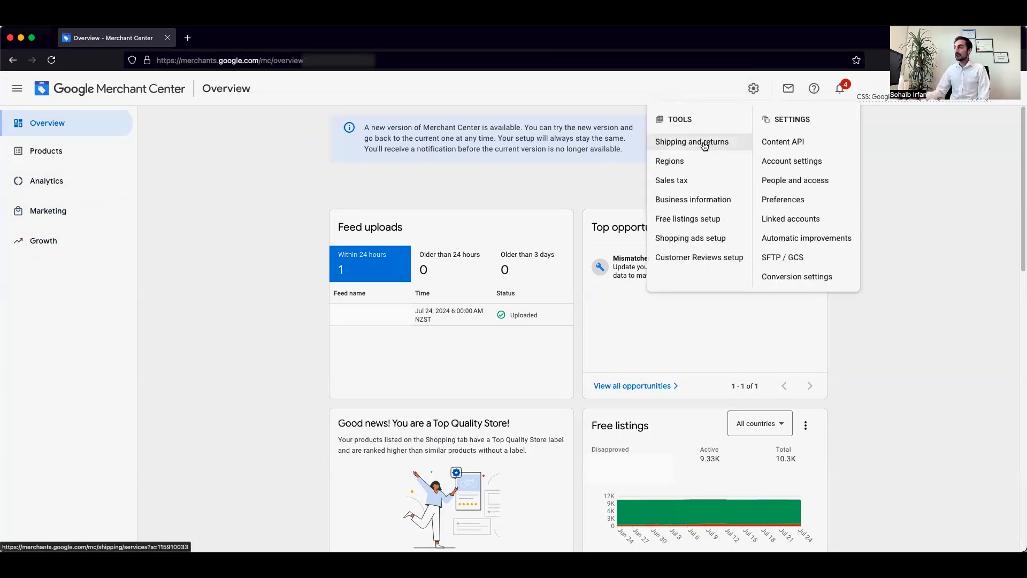
{"action": "left_click", "coordinate": [705, 146]}
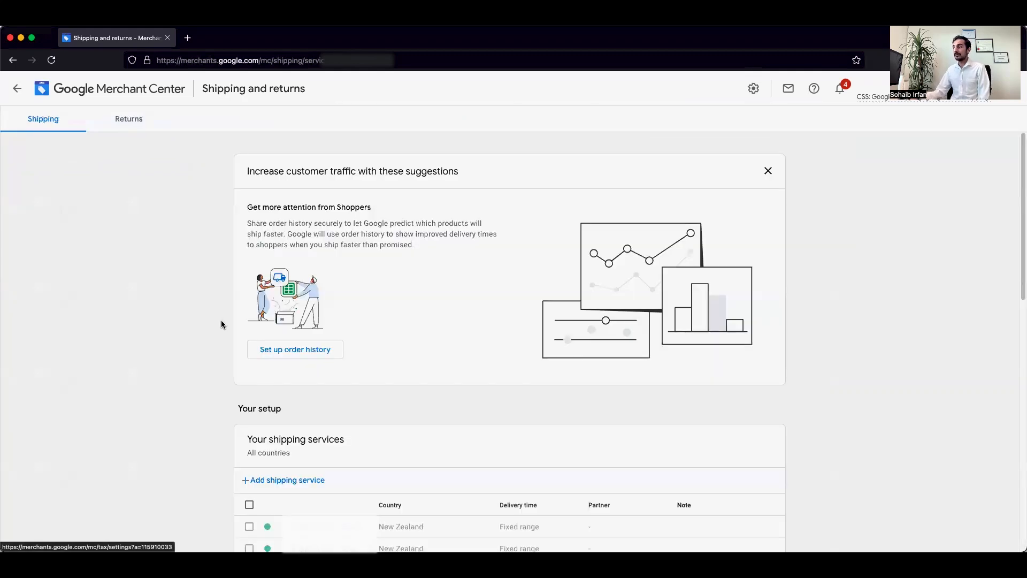
{"action": "scroll", "coordinate": [176, 339], "scroll_direction": "down", "scroll_amount": 3}
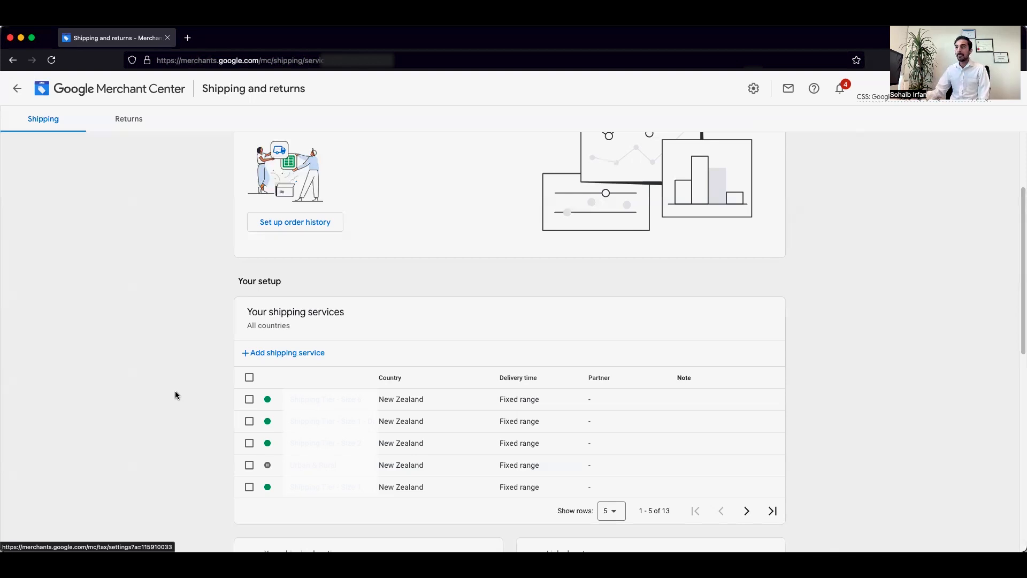
{"action": "left_click", "coordinate": [254, 354]}
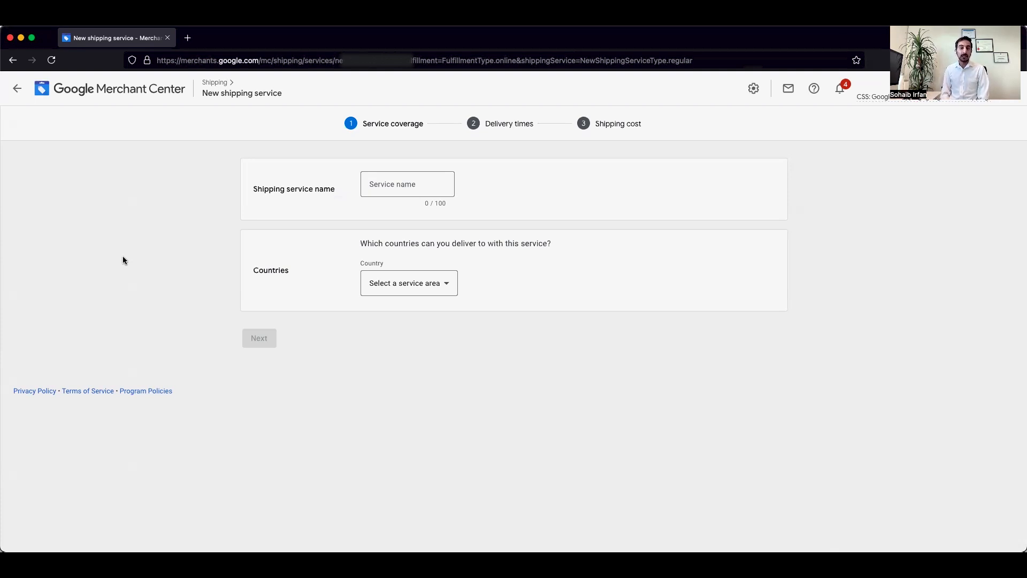
Name the shipping service "Test Shipping Service", set its country to New Zealand, and continue to delivery times
{"action": "left_click", "coordinate": [396, 184]}
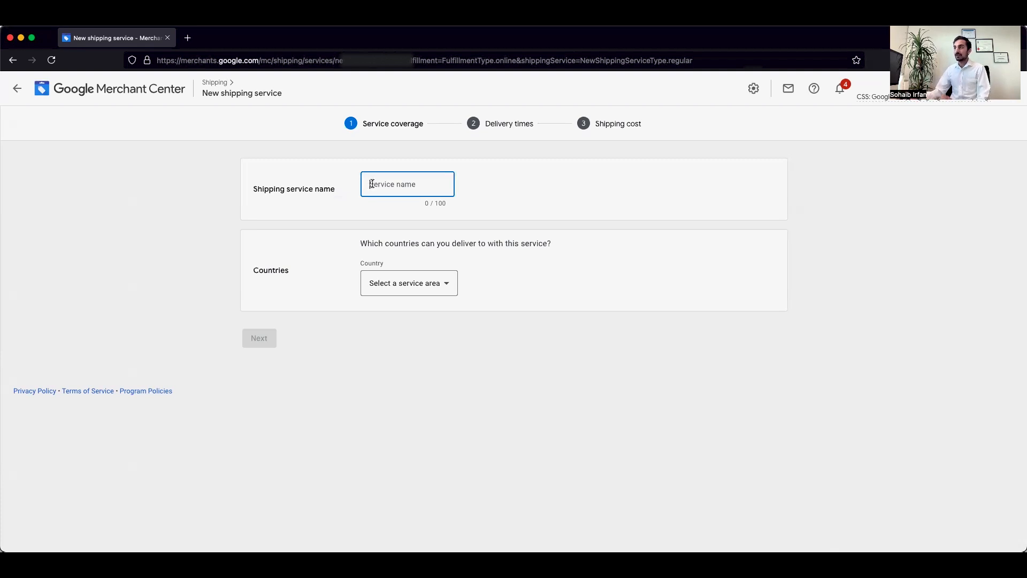
{"action": "type", "text": "Test Sh"}
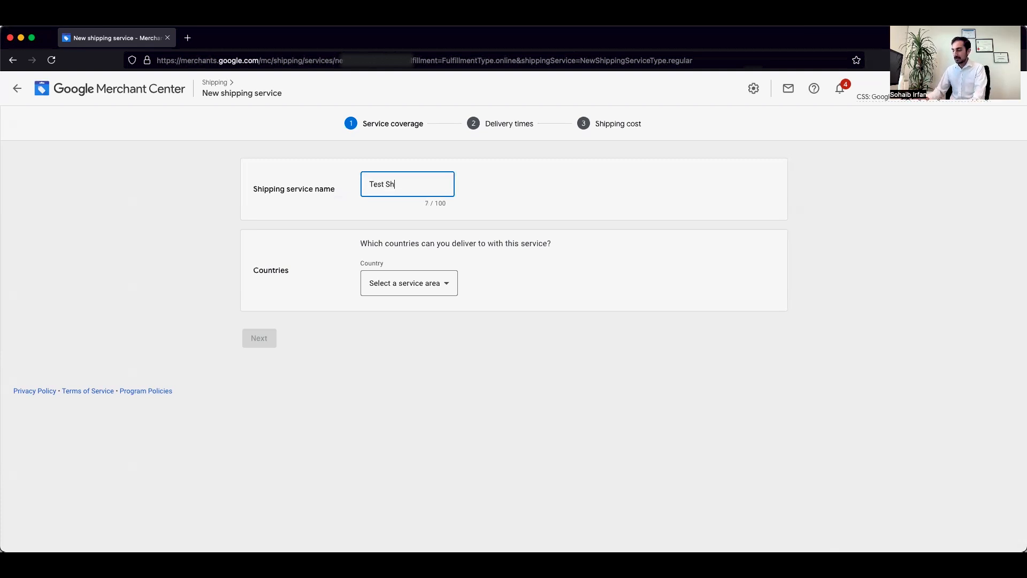
{"action": "type", "text": "ipping Service"}
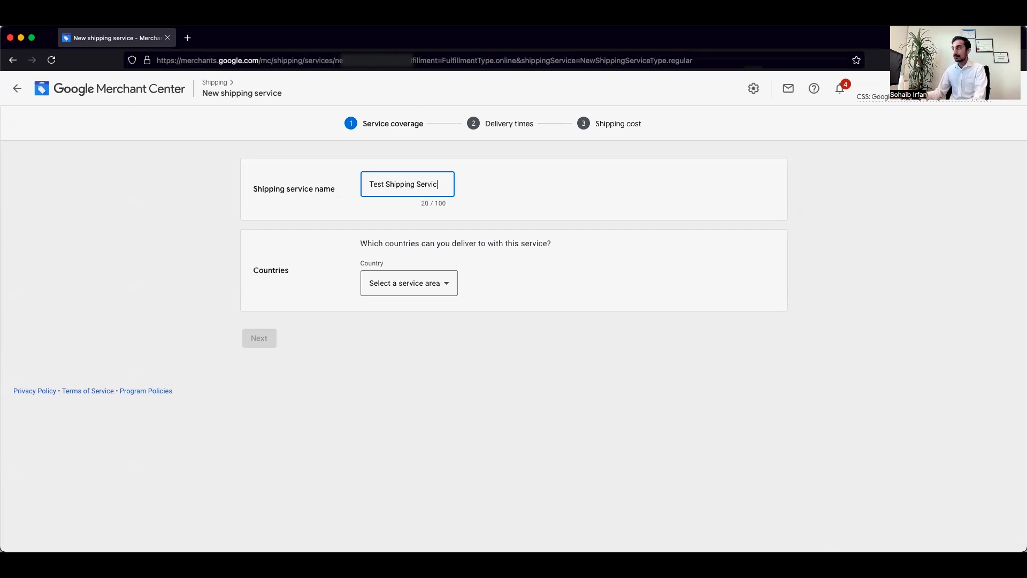
{"action": "left_click", "coordinate": [389, 283]}
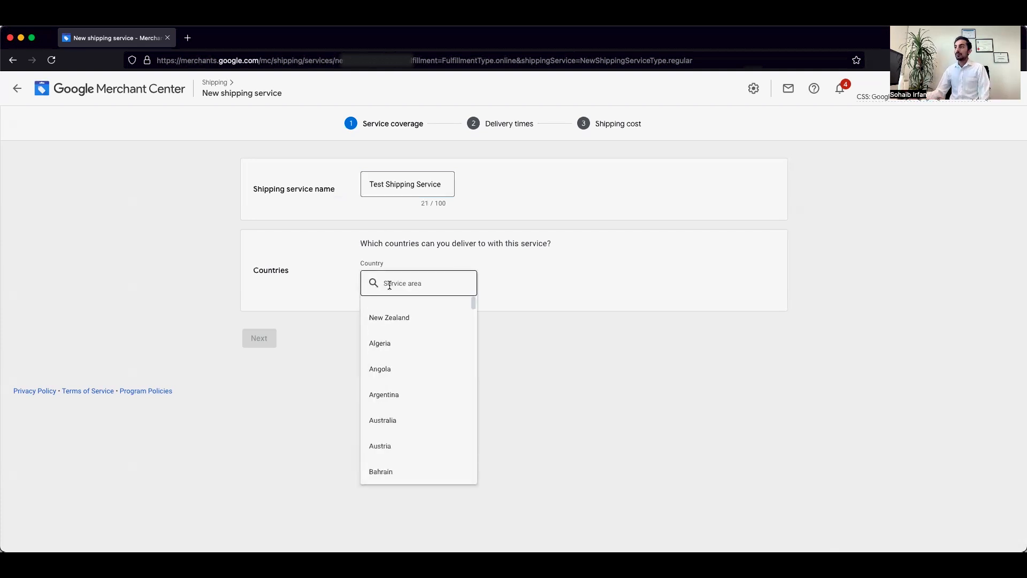
{"action": "left_click", "coordinate": [386, 318]}
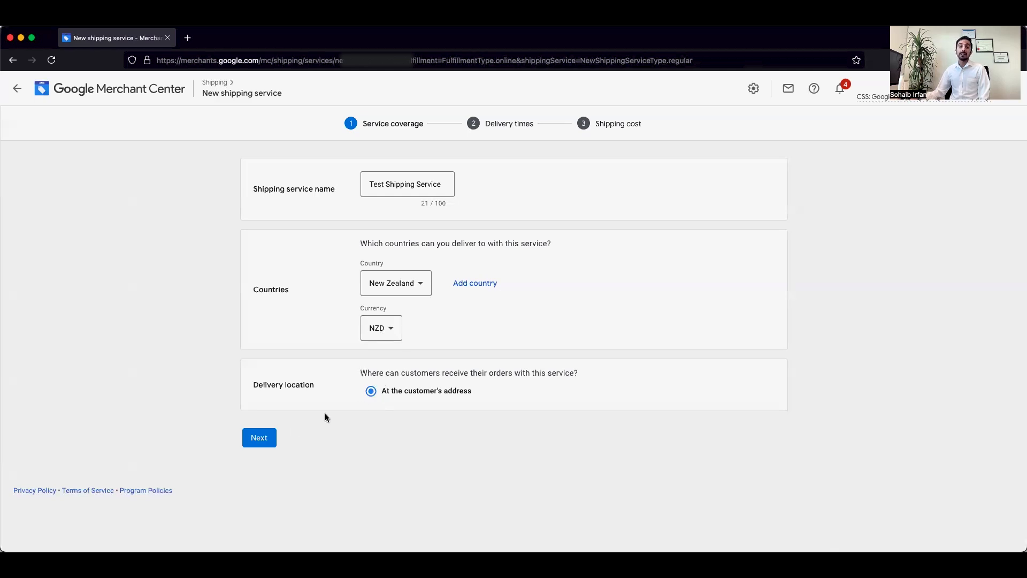
{"action": "left_click", "coordinate": [262, 438]}
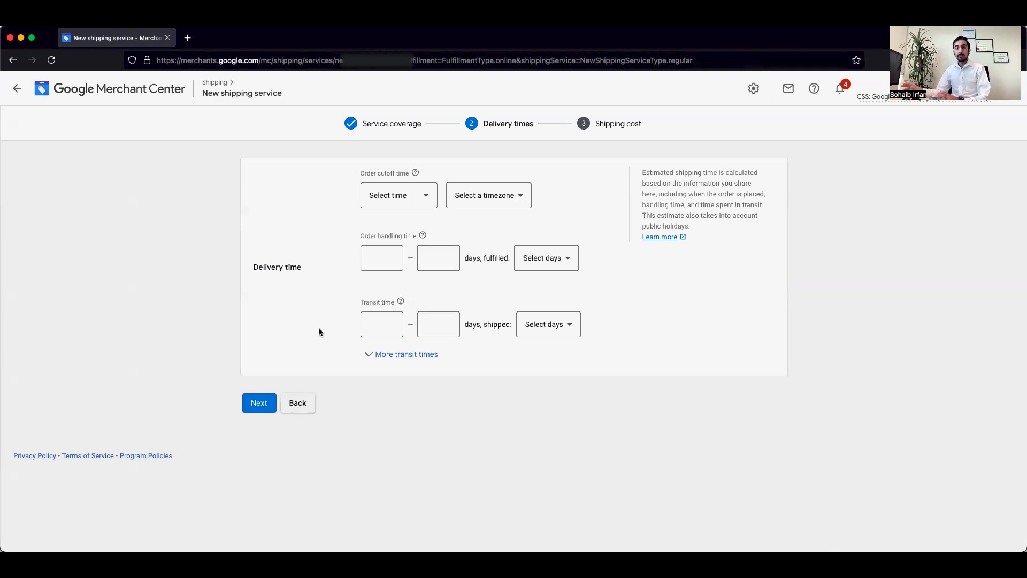
Expand the additional transit times and set the order handling time to 1–2 days, fulfilled Mon – Fri
{"action": "left_click", "coordinate": [371, 355]}
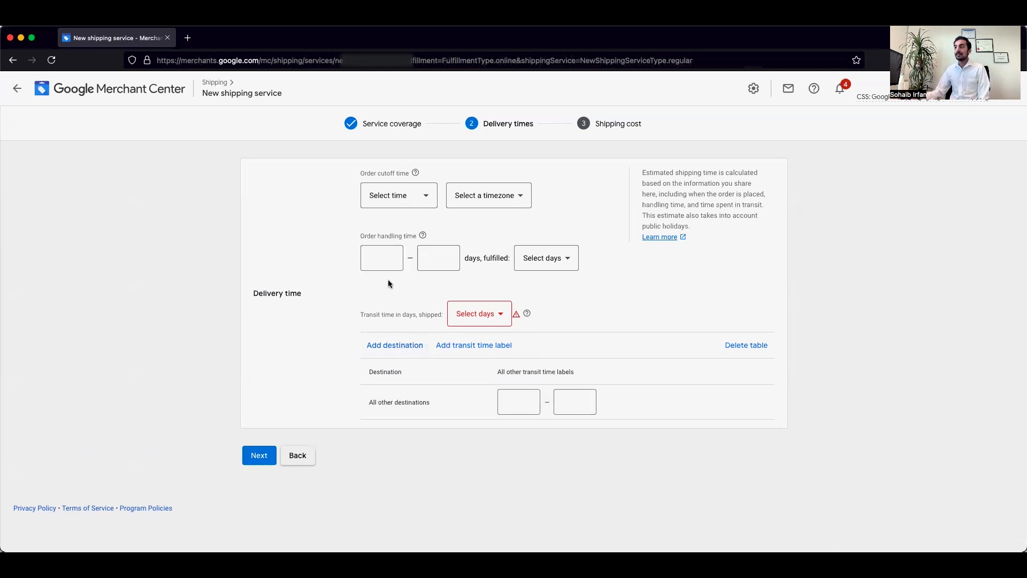
{"action": "left_click", "coordinate": [382, 260]}
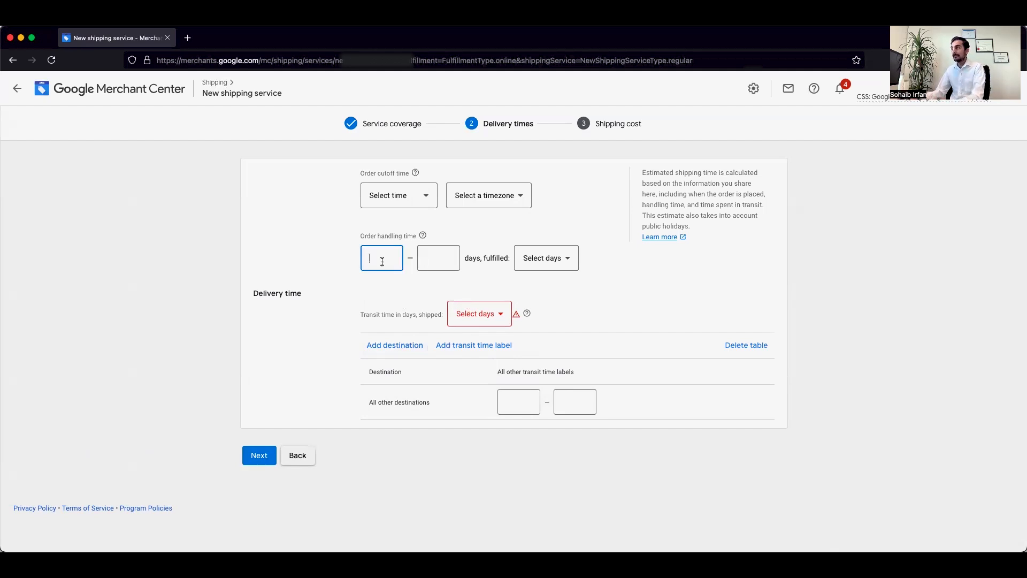
{"action": "type", "text": "1"}
{"action": "left_click", "coordinate": [584, 279]}
{"action": "left_click", "coordinate": [438, 258]}
{"action": "type", "text": "2"}
{"action": "left_click", "coordinate": [549, 258]}
{"action": "left_click", "coordinate": [541, 278]}
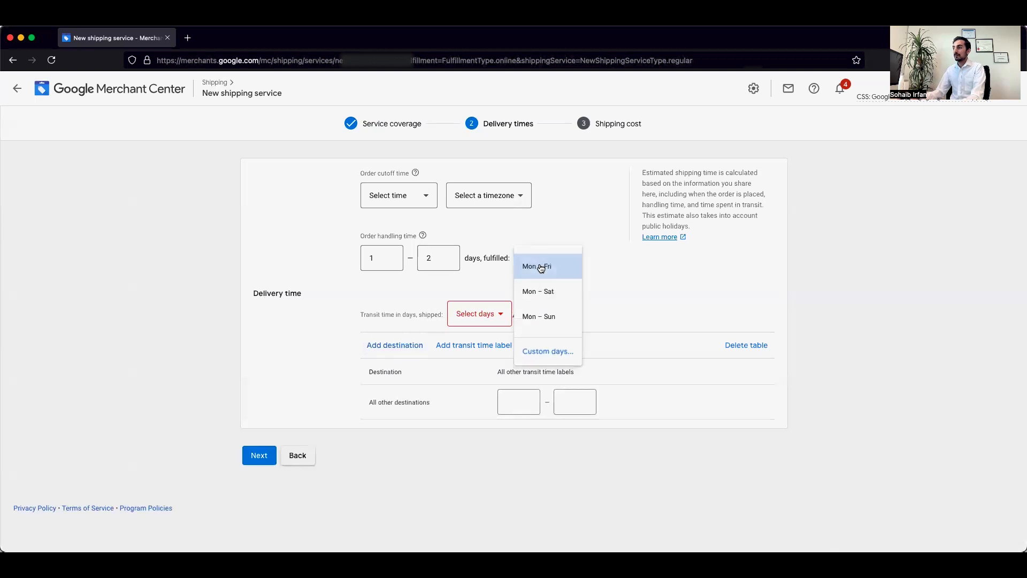
Delete the transit times table, set a single transit time of 1–2 days with its shipping days, and continue to shipping cost
{"action": "left_click", "coordinate": [735, 346]}
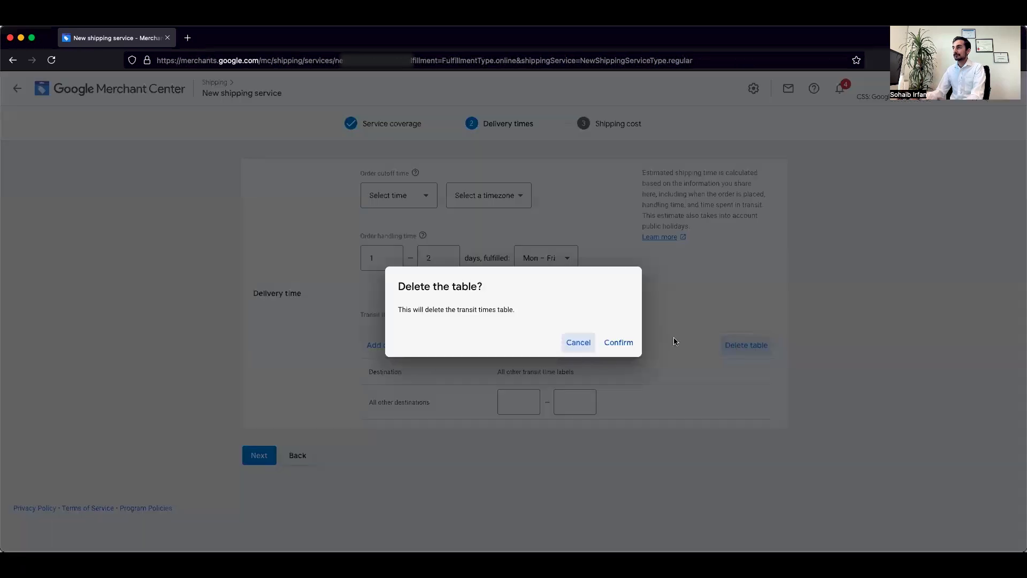
{"action": "left_click", "coordinate": [617, 342]}
{"action": "left_click", "coordinate": [383, 323]}
{"action": "type", "text": "1"}
{"action": "left_click", "coordinate": [437, 325]}
{"action": "type", "text": "2"}
{"action": "left_click", "coordinate": [544, 332]}
{"action": "left_click", "coordinate": [535, 335]}
{"action": "left_click", "coordinate": [261, 404]}
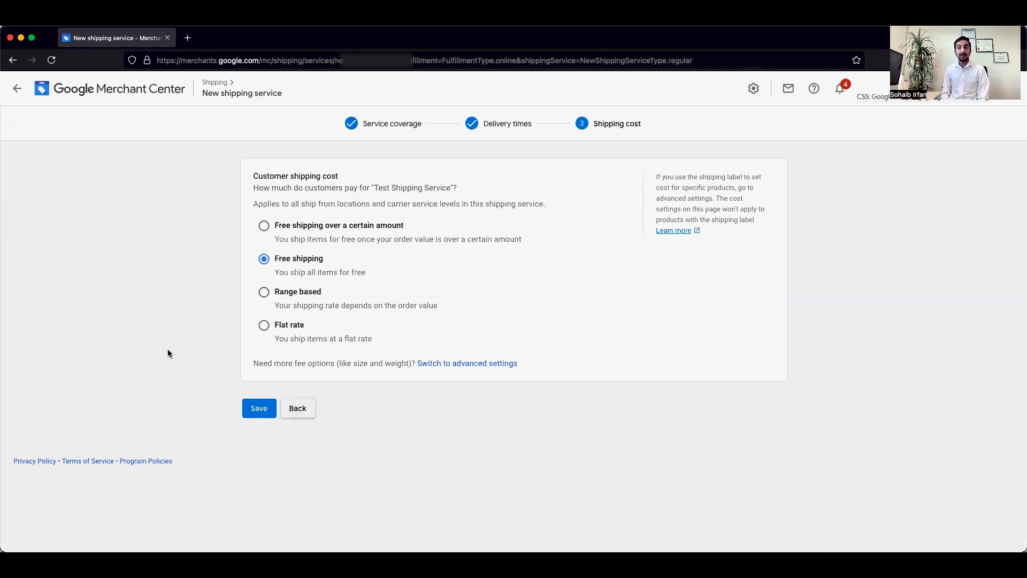
Try free shipping for orders of NZ$50 and above, with other orders shipping for NZ$10
{"action": "left_click", "coordinate": [263, 225]}
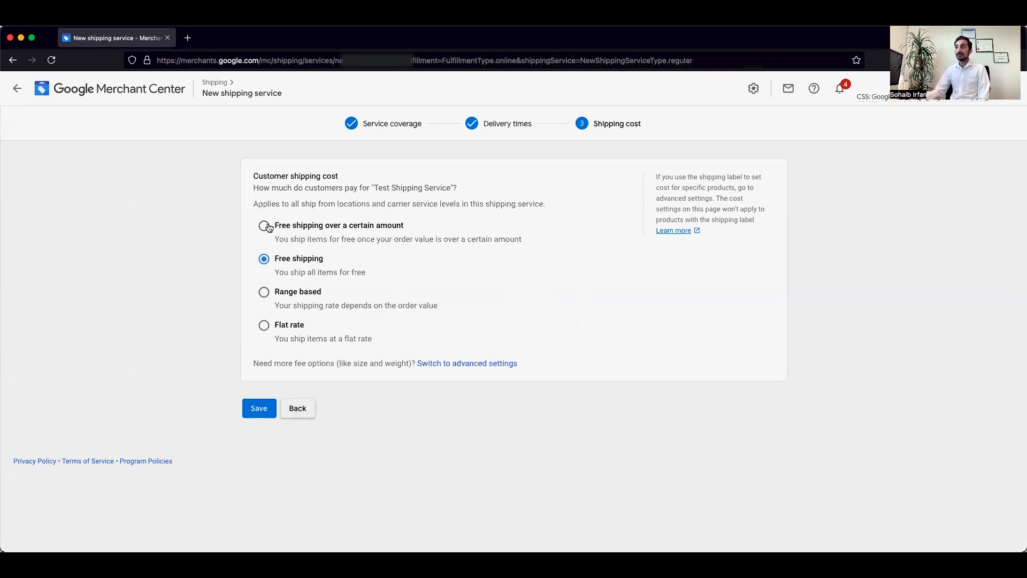
{"action": "left_click", "coordinate": [351, 279]}
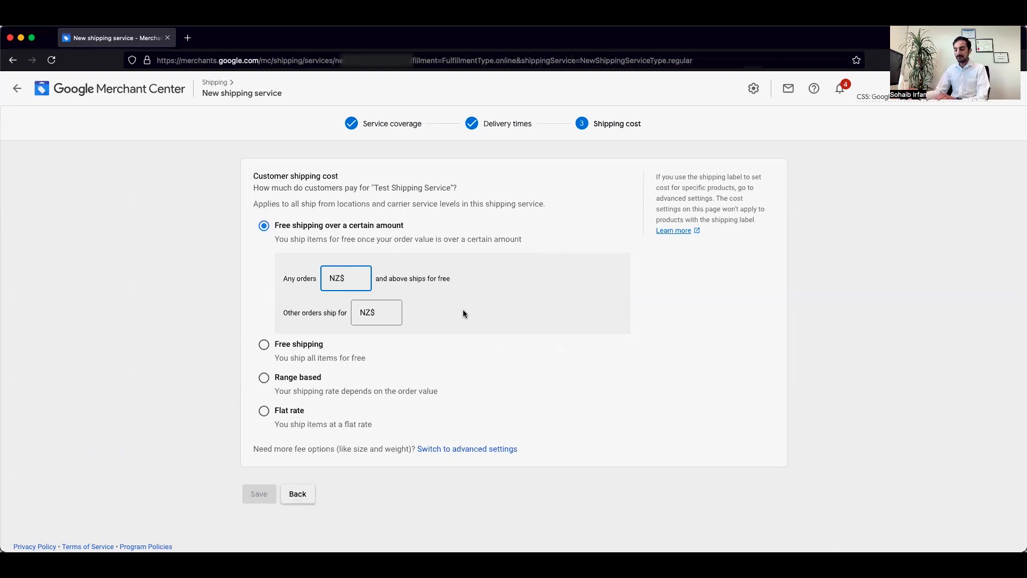
{"action": "type", "text": "50"}
{"action": "left_click", "coordinate": [384, 310]}
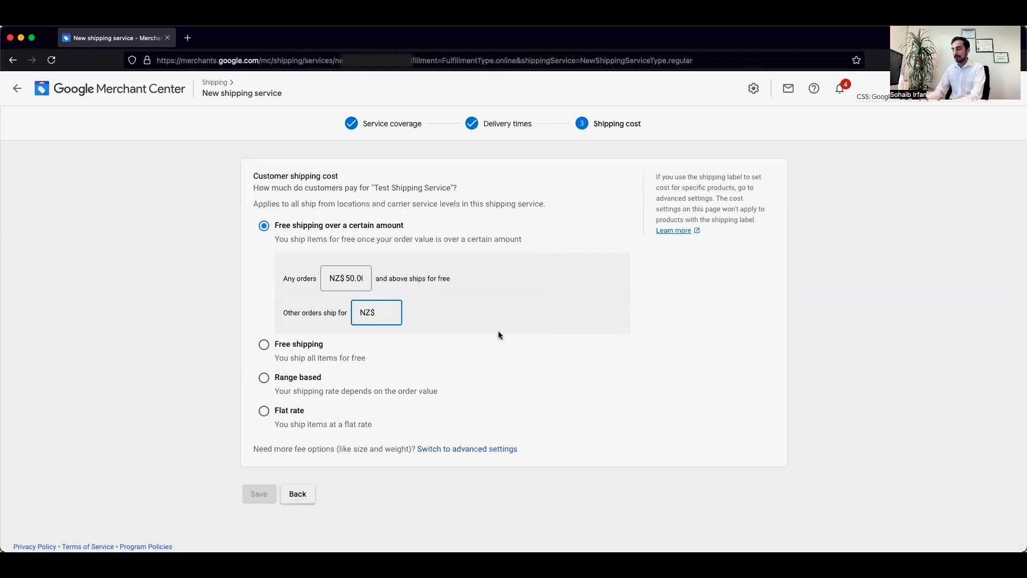
{"action": "type", "text": "10"}
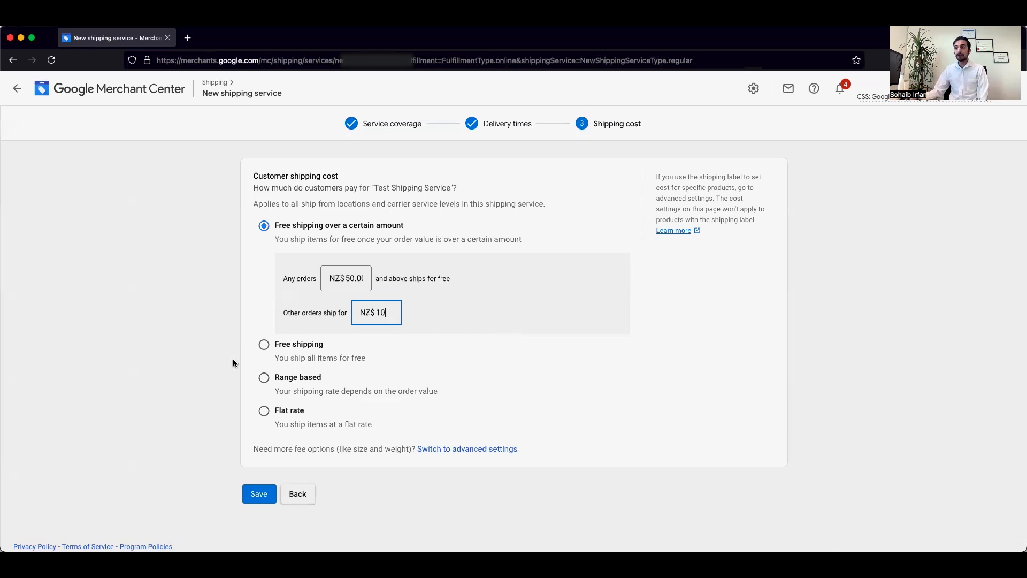
Try range-based shipping, charging NZ$30 for orders below NZ$10 and NZ$5 for orders above that amount
{"action": "left_click", "coordinate": [264, 344]}
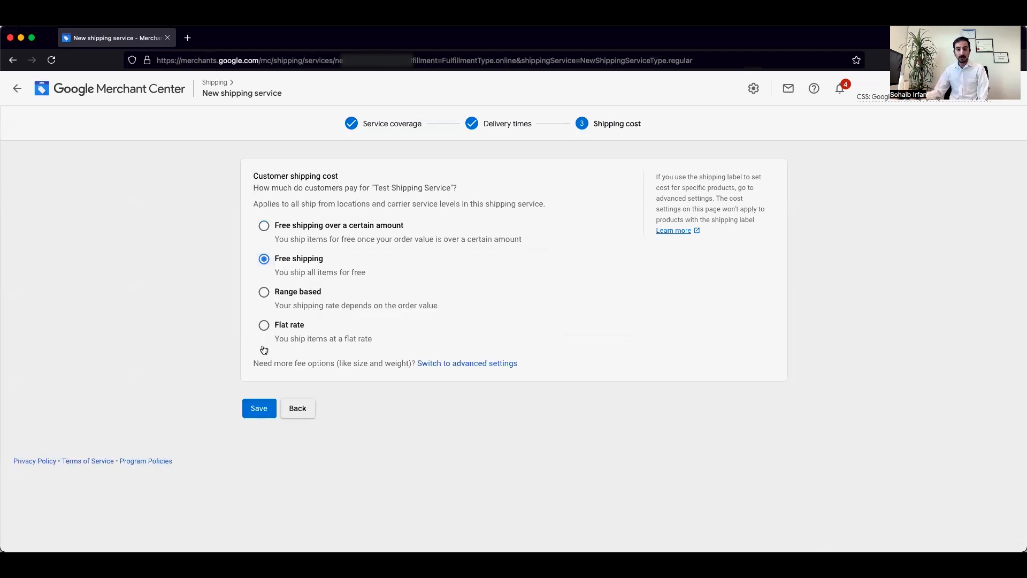
{"action": "left_click", "coordinate": [264, 293]}
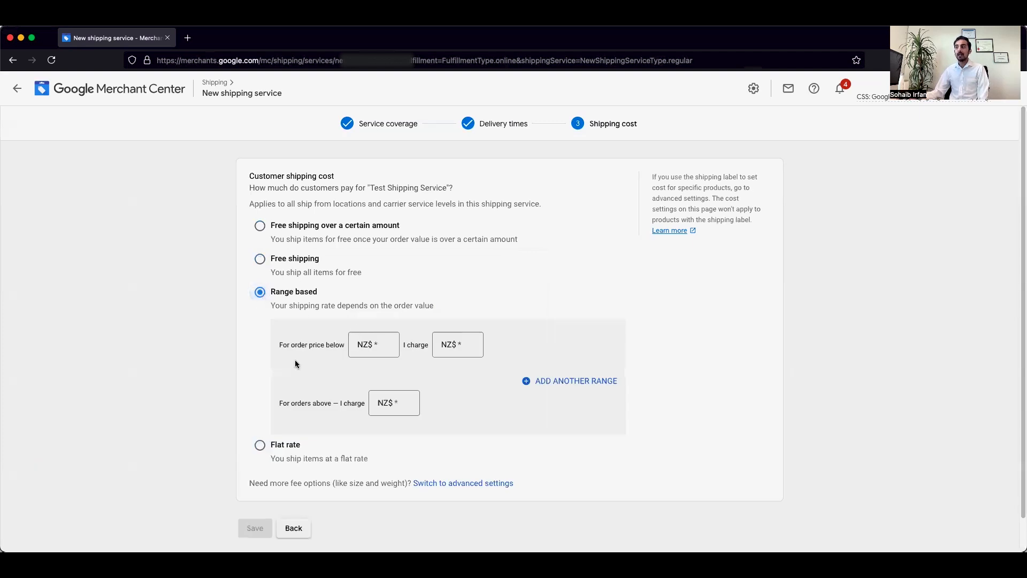
{"action": "left_click", "coordinate": [388, 345]}
{"action": "type", "text": "10"}
{"action": "key", "text": "Tab"}
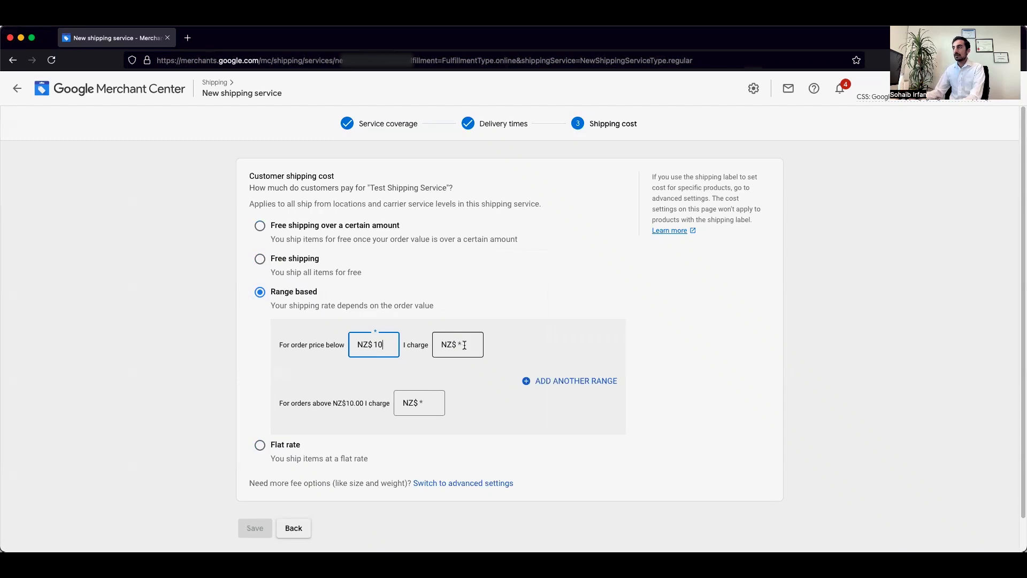
{"action": "type", "text": "30"}
{"action": "left_click", "coordinate": [434, 401]}
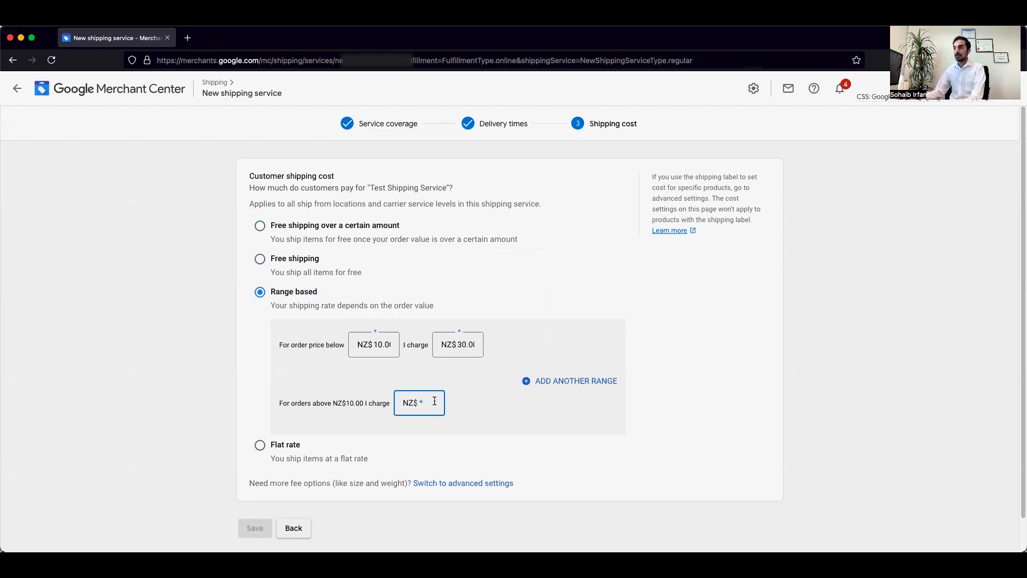
{"action": "type", "text": "5"}
{"action": "left_click", "coordinate": [502, 441]}
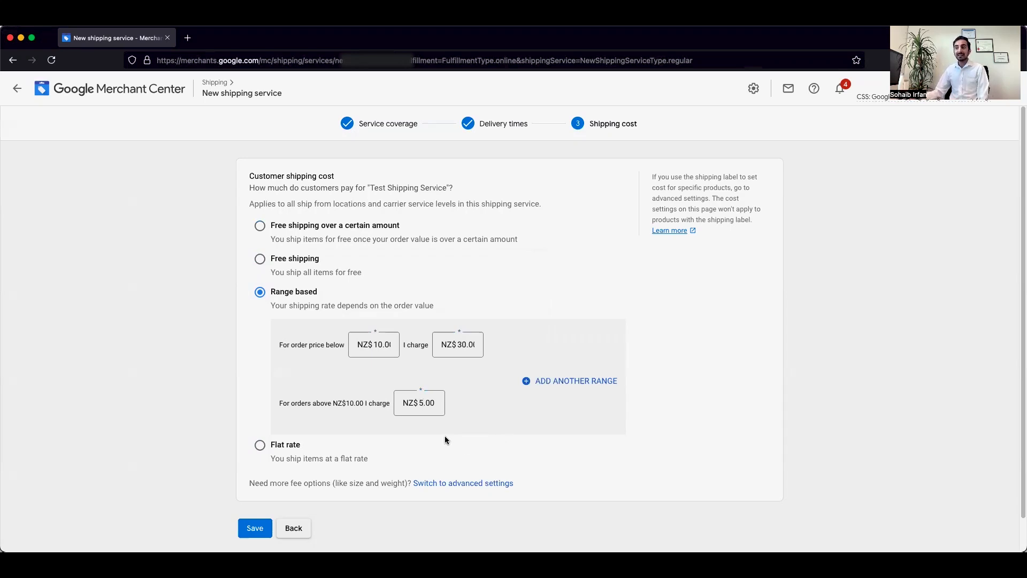
Try a flat shipping rate of NZ$10 for all orders
{"action": "left_click", "coordinate": [262, 446]}
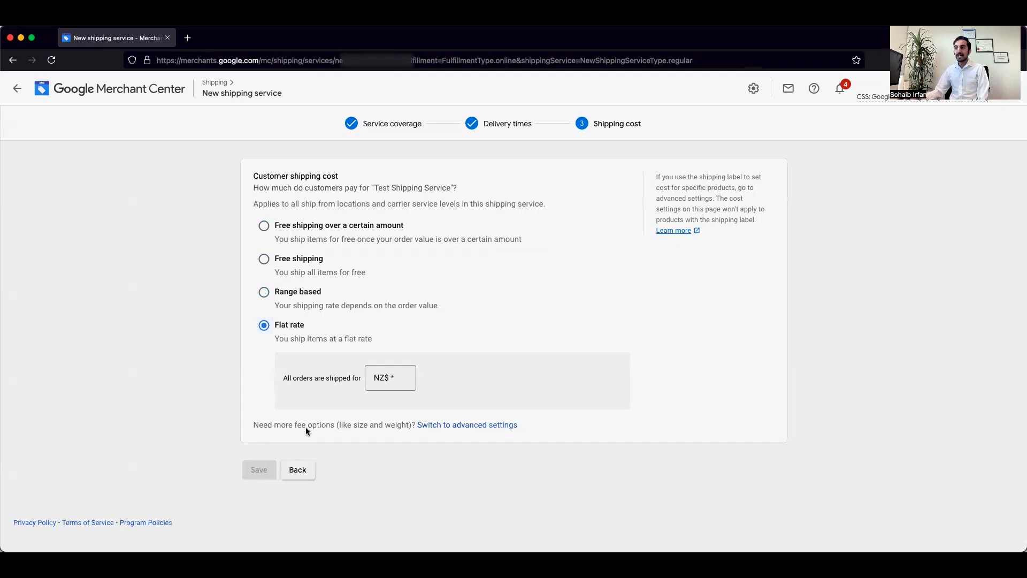
{"action": "left_click", "coordinate": [406, 376]}
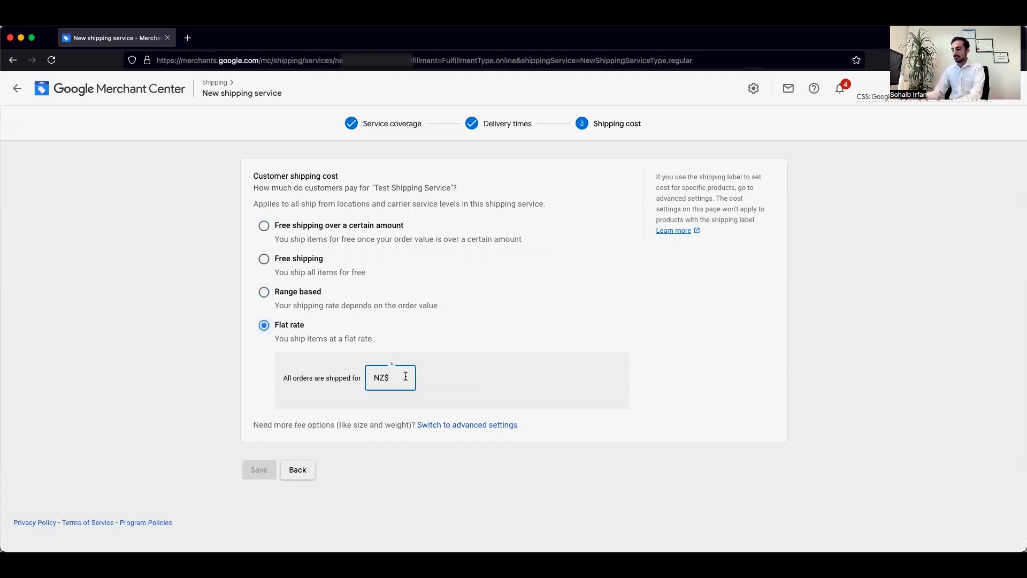
{"action": "type", "text": "10"}
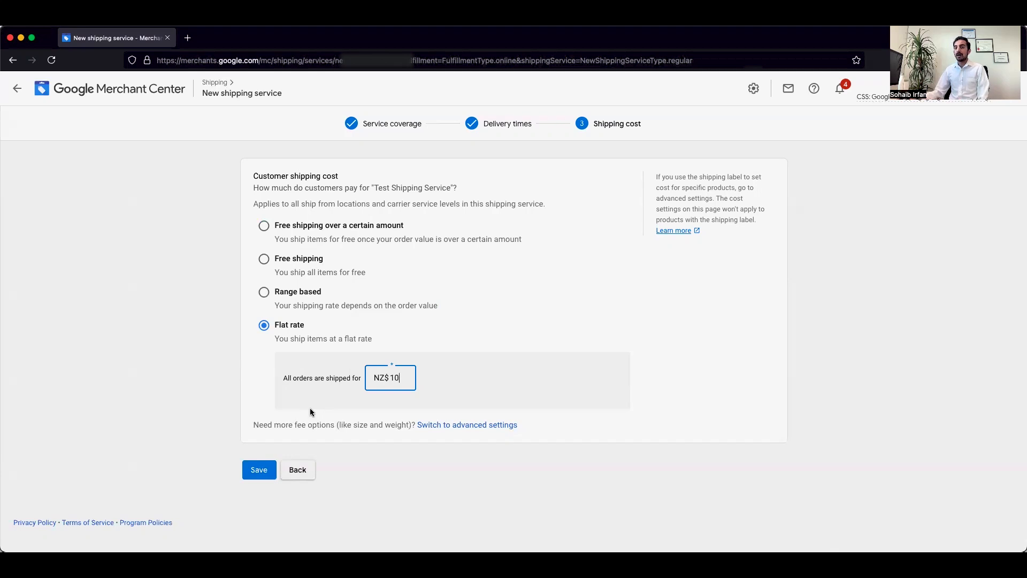
{"action": "left_click", "coordinate": [442, 402]}
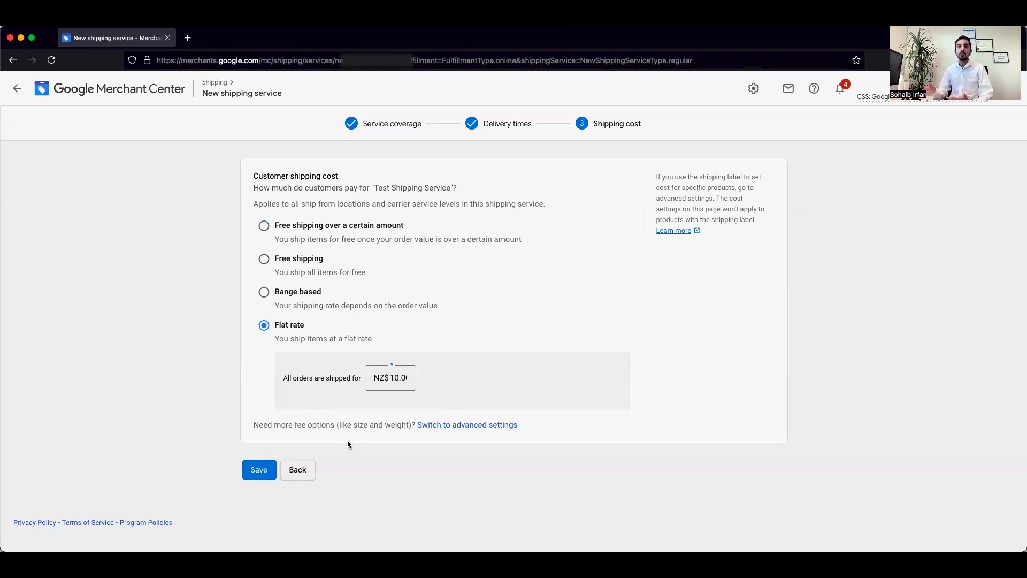
Switch the shipping cost to advanced settings and start adding a shipping rate
{"action": "left_click", "coordinate": [465, 425]}
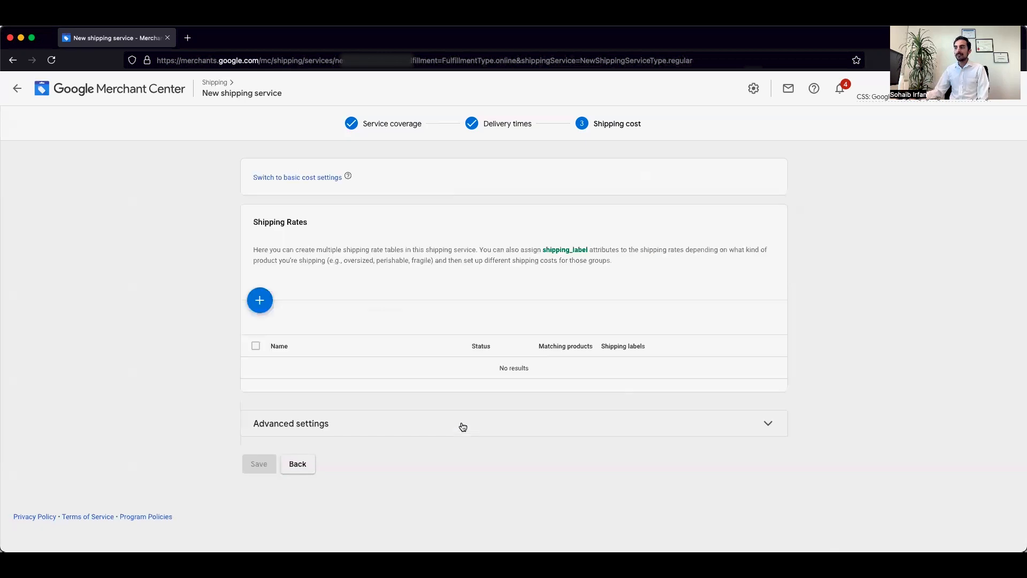
{"action": "left_click", "coordinate": [260, 300]}
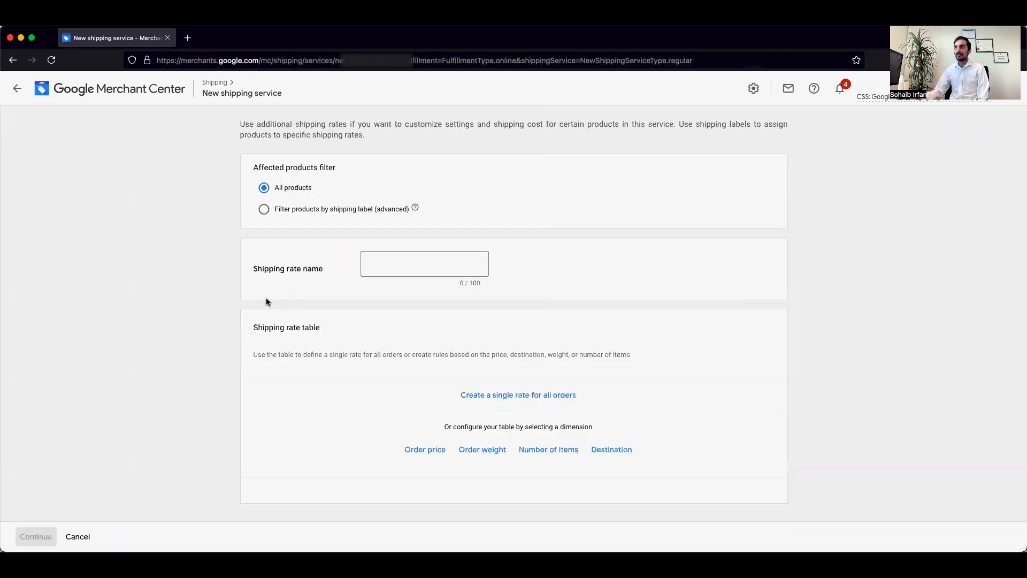